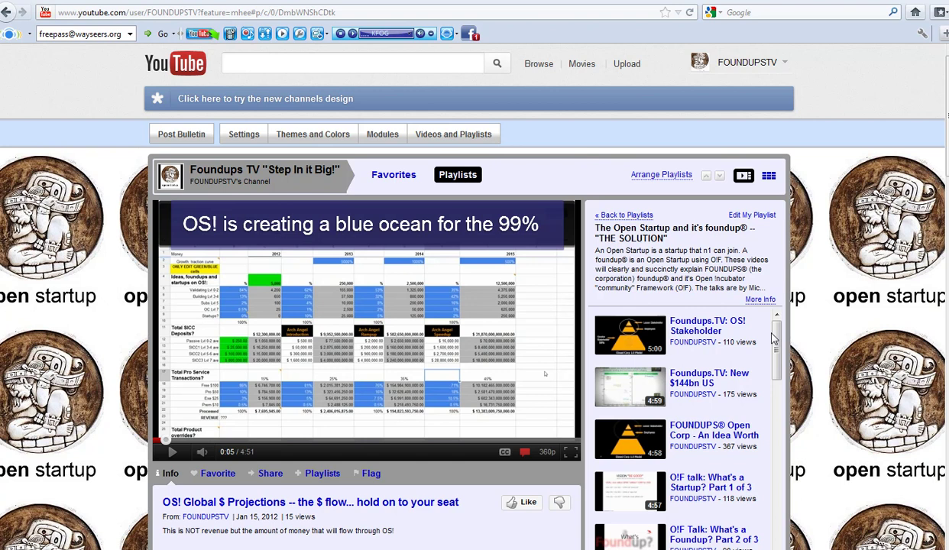
pyautogui.click(777, 405)
pyautogui.scroll(-15, 776, 405)
pyautogui.scroll(7, 792, 416)
pyautogui.scroll(10, 792, 417)
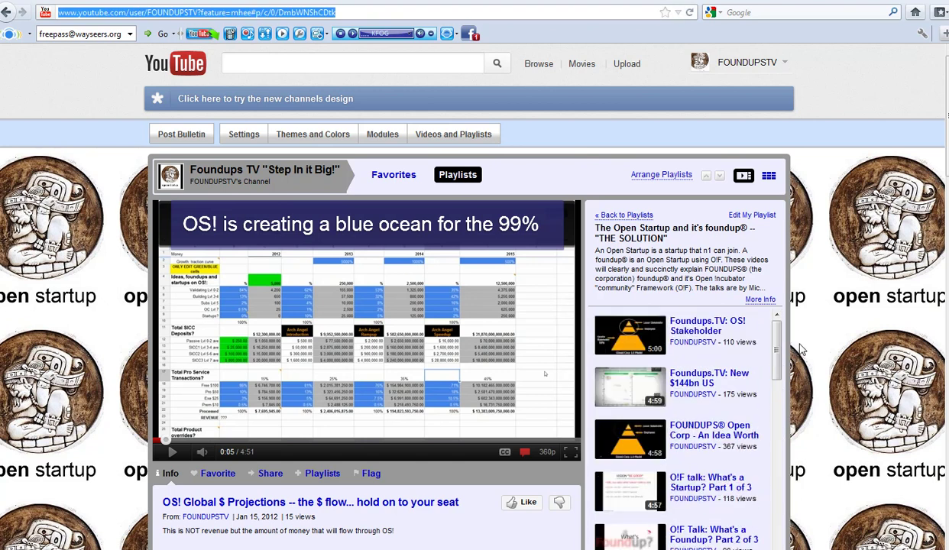
pyautogui.scroll(-5, 671, 357)
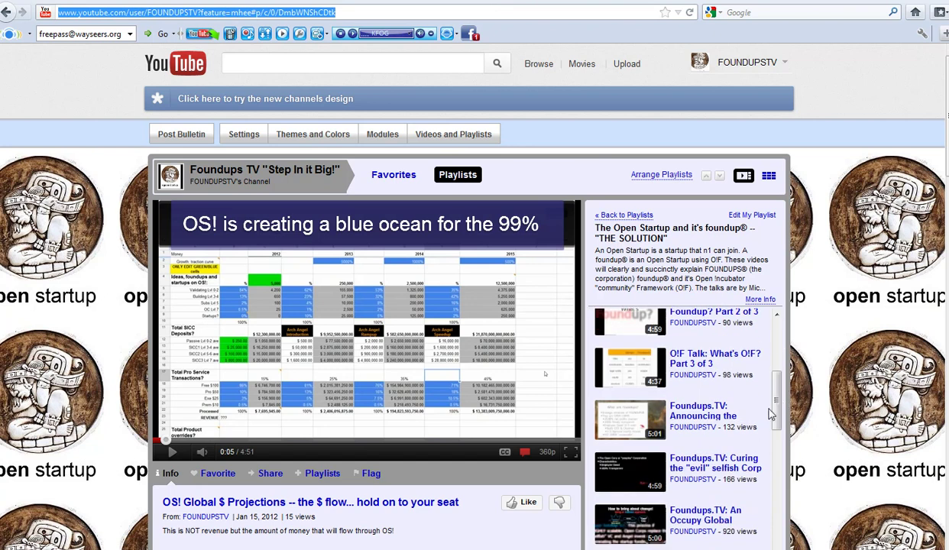
pyautogui.scroll(5, 759, 384)
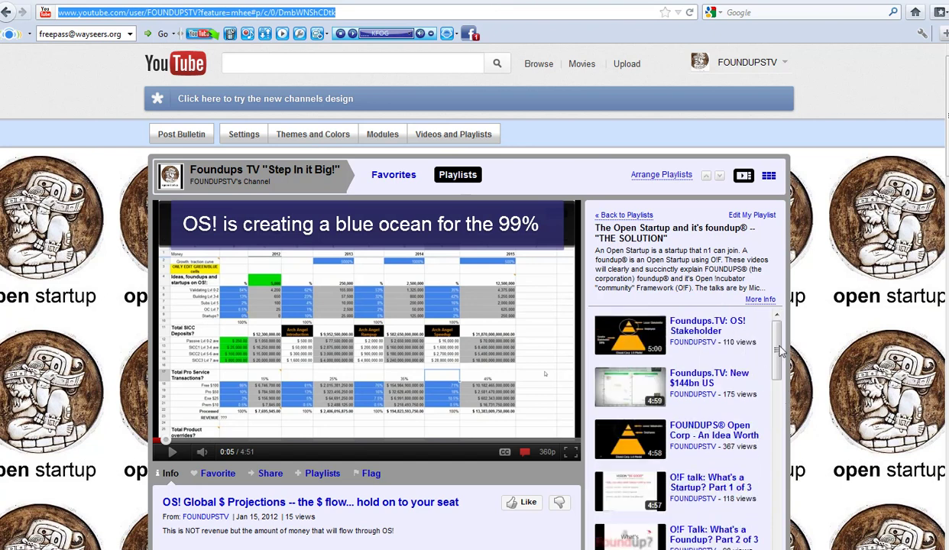
pyautogui.scroll(-1, 738, 372)
pyautogui.scroll(1, 738, 372)
# Select the start of the video ID in the channel page address
pyautogui.click(280, 13)
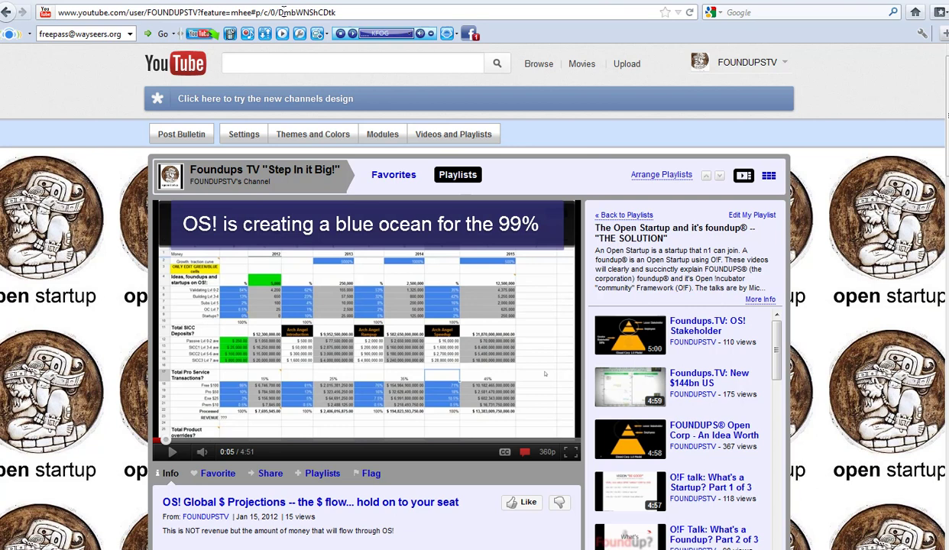
pyautogui.moveTo(278, 13); pyautogui.dragTo(329, 13)
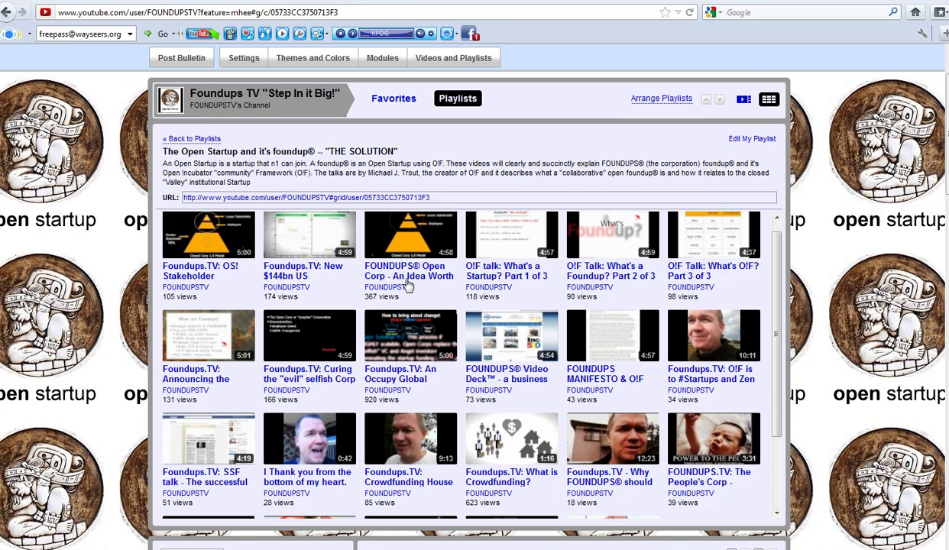
# Load the OS! Global $ Projections watch page from the address and scroll through it
pyautogui.click(359, 13)
pyautogui.press('Return')
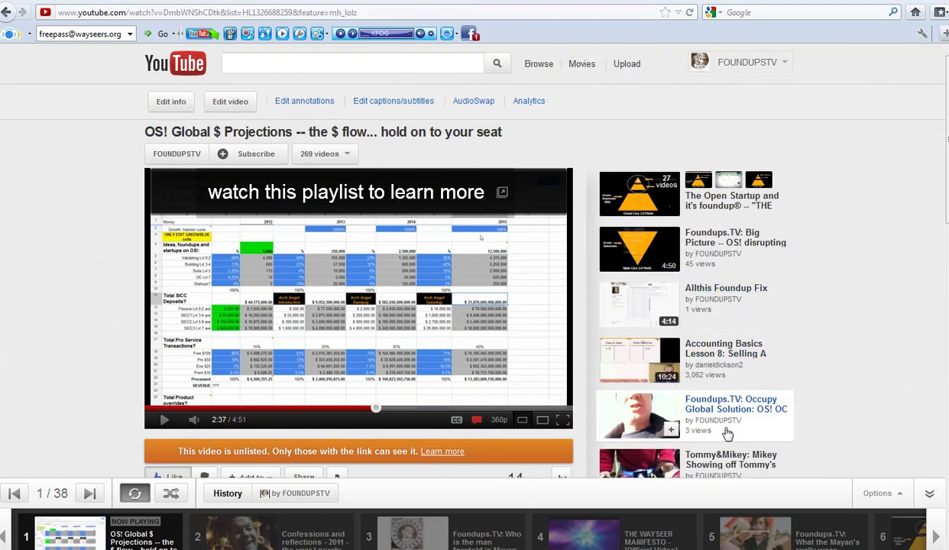
pyautogui.scroll(-5, 716, 413)
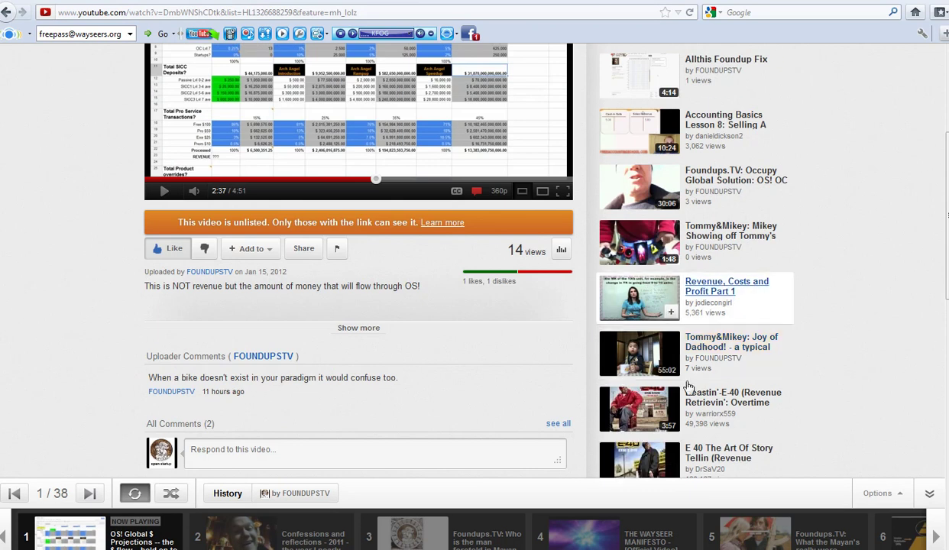
pyautogui.scroll(-2, 690, 413)
pyautogui.scroll(-1, 690, 413)
pyautogui.scroll(8, 692, 413)
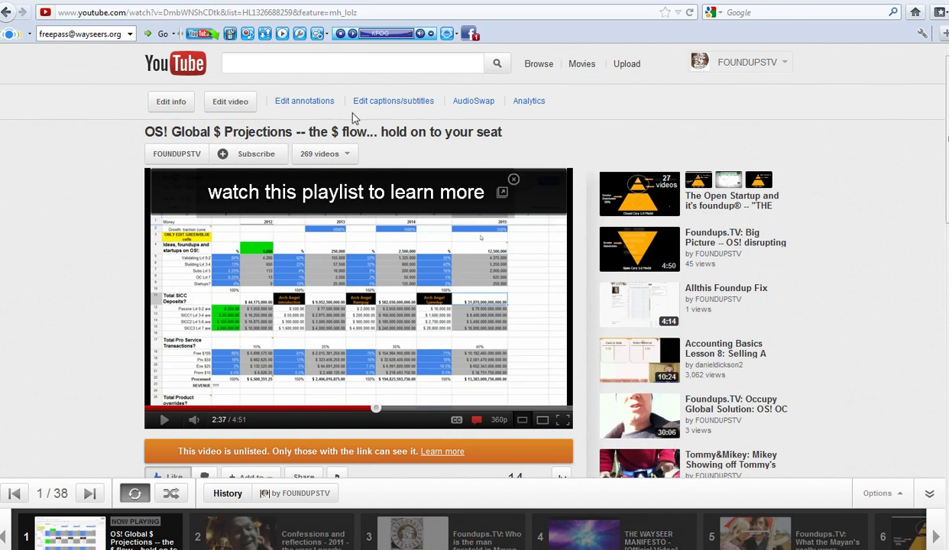
# Select the v= video ID, then the list= playlist ID, in the watch page address
pyautogui.click(164, 12)
pyautogui.moveTo(163, 12); pyautogui.dragTo(180, 12)
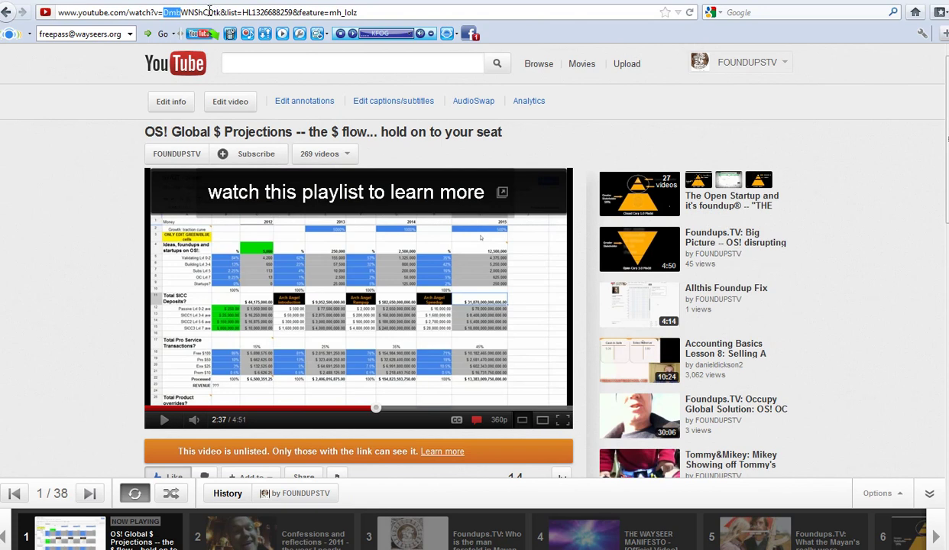
pyautogui.moveTo(243, 12); pyautogui.dragTo(294, 12)
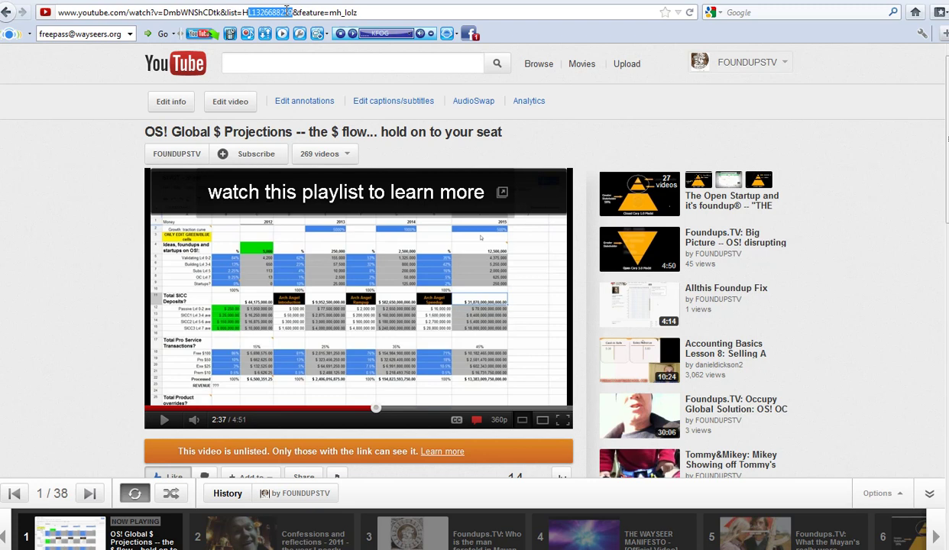
pyautogui.click(286, 12)
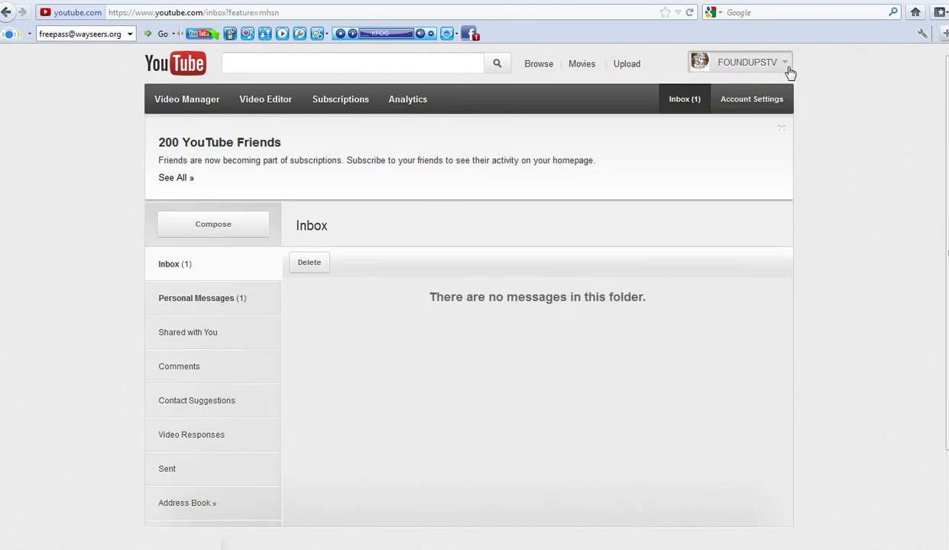
# Go to My Channel and load The Open Startup playlist in the channel player
pyautogui.click(786, 67)
pyautogui.click(717, 107)
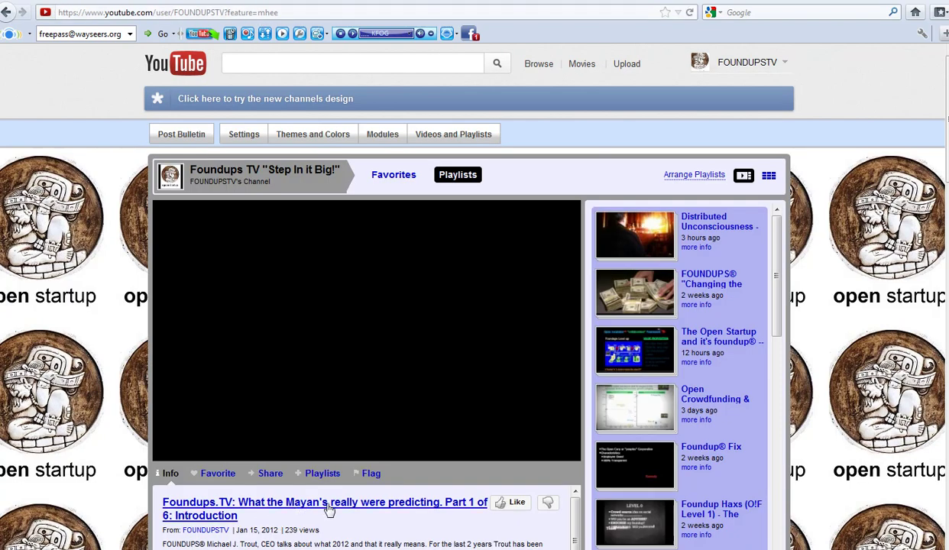
pyautogui.click(708, 337)
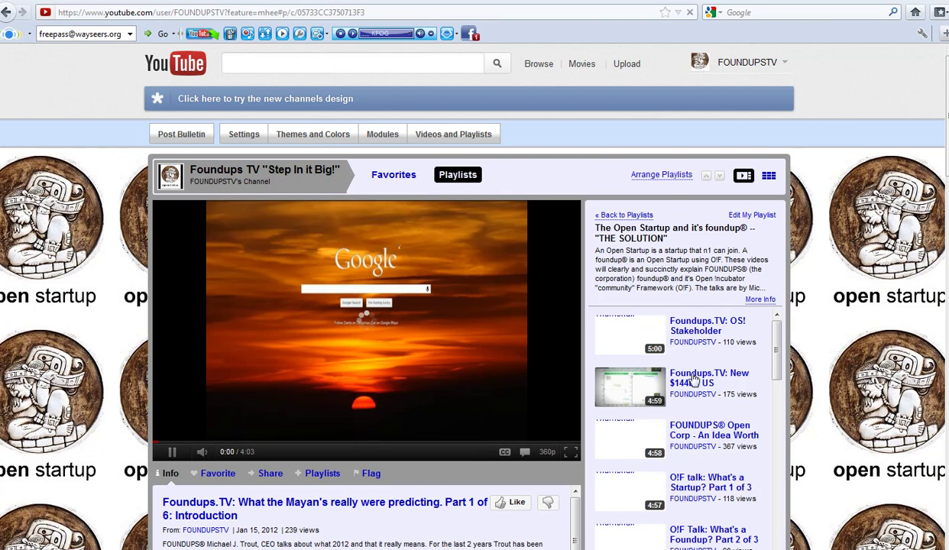
# Play Foundups.TV: New $144bn US from the playlist, select its URL ID, then pause it
pyautogui.click(694, 380)
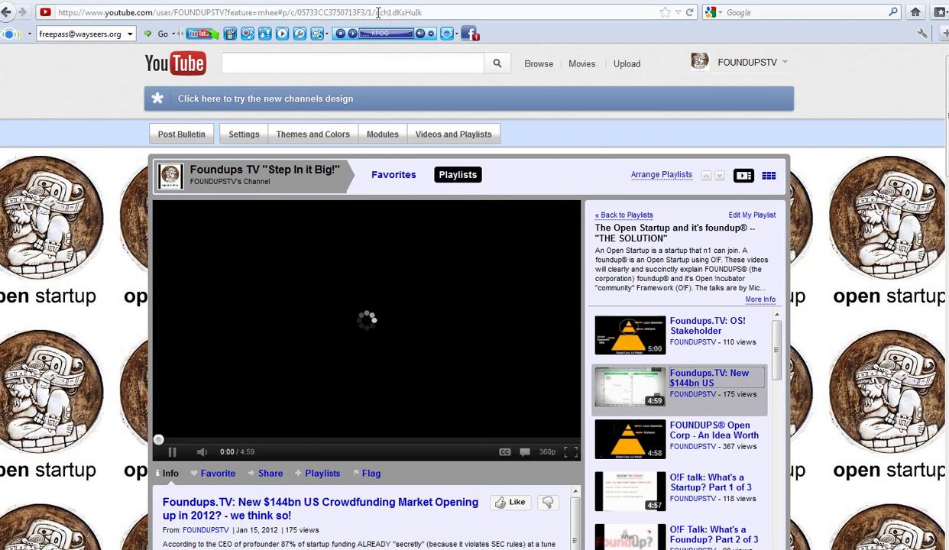
pyautogui.moveTo(378, 13); pyautogui.dragTo(423, 12)
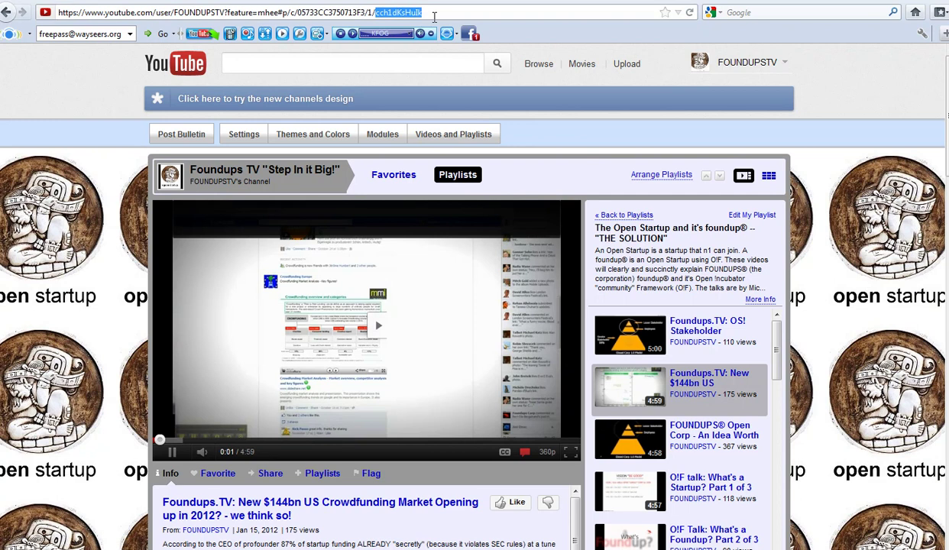
pyautogui.click(173, 455)
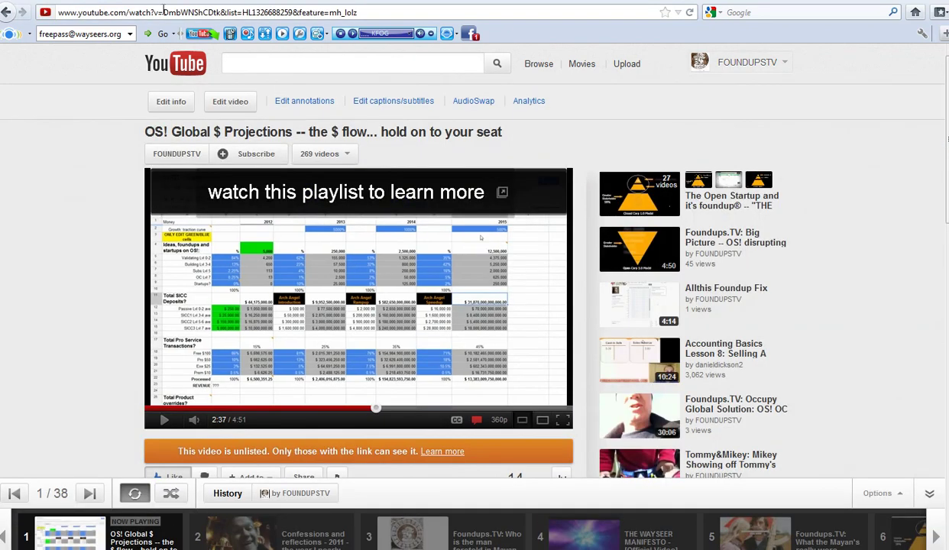
# Copy the unlisted video ID DmbWNShCDtk from the watch page address
pyautogui.moveTo(163, 12); pyautogui.dragTo(222, 12)
pyautogui.rightClick(223, 16)
pyautogui.click(243, 58)
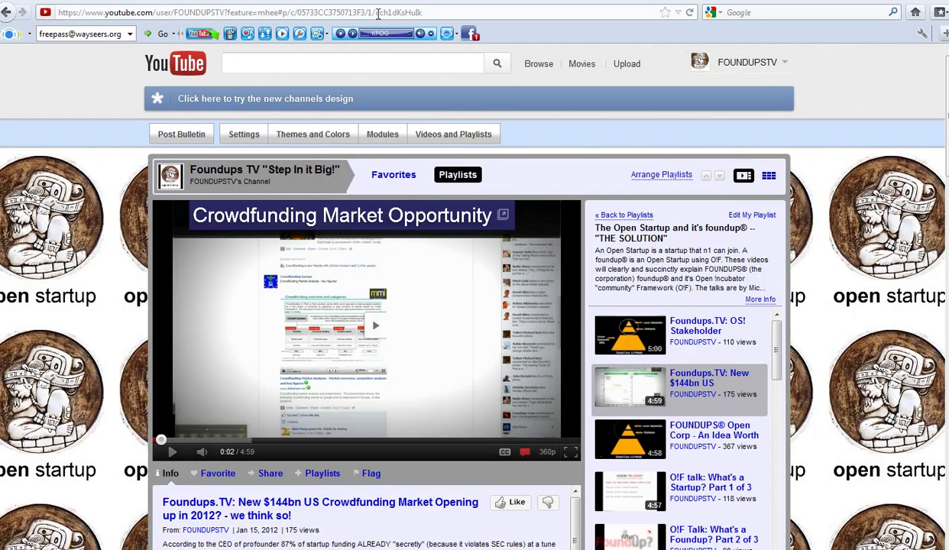
# Replace cch1dKsHulk in the channel URL with DmbWNShCDtk and load the edited address
pyautogui.moveTo(376, 12); pyautogui.dragTo(432, 12)
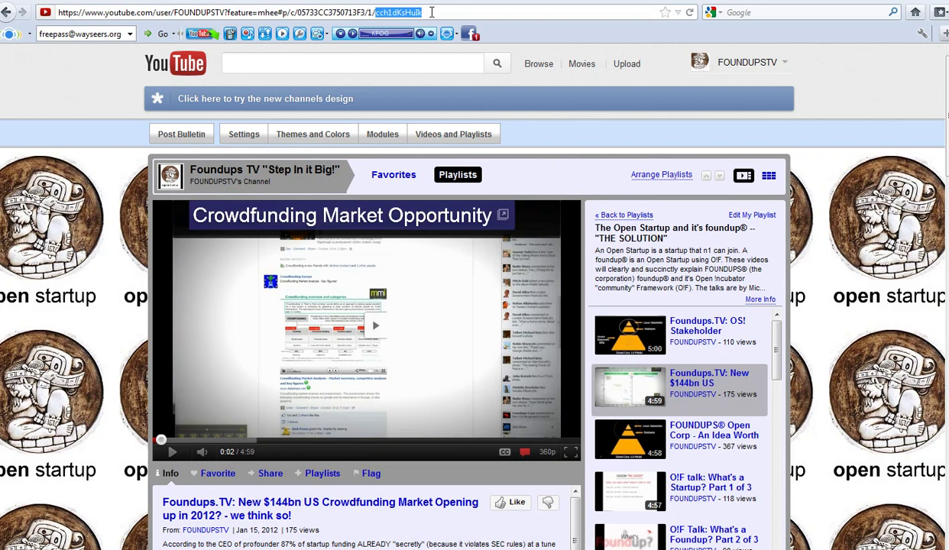
pyautogui.hotkey('ctrl', 'v')
pyautogui.press('Return')
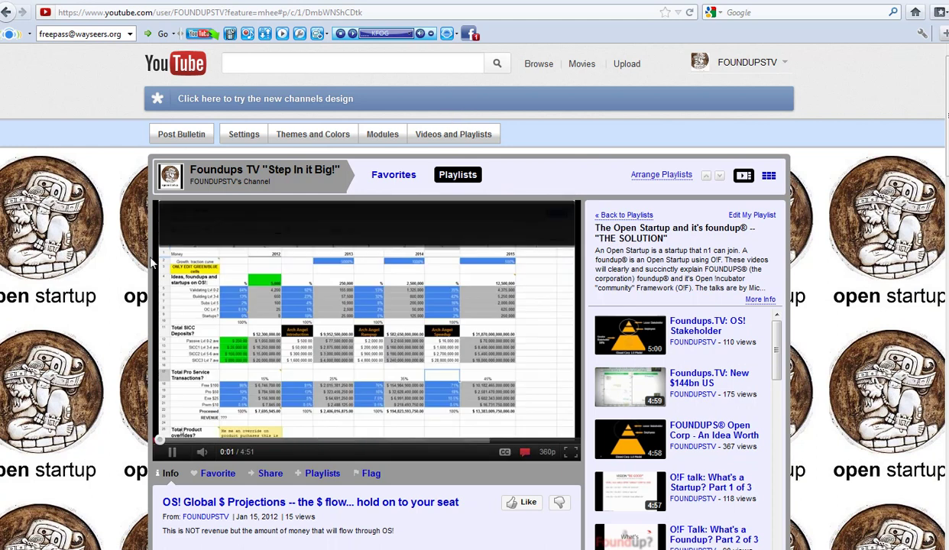
# Pause the unlisted video at 0:02 of 4:51 and scroll the playlist list
pyautogui.click(172, 452)
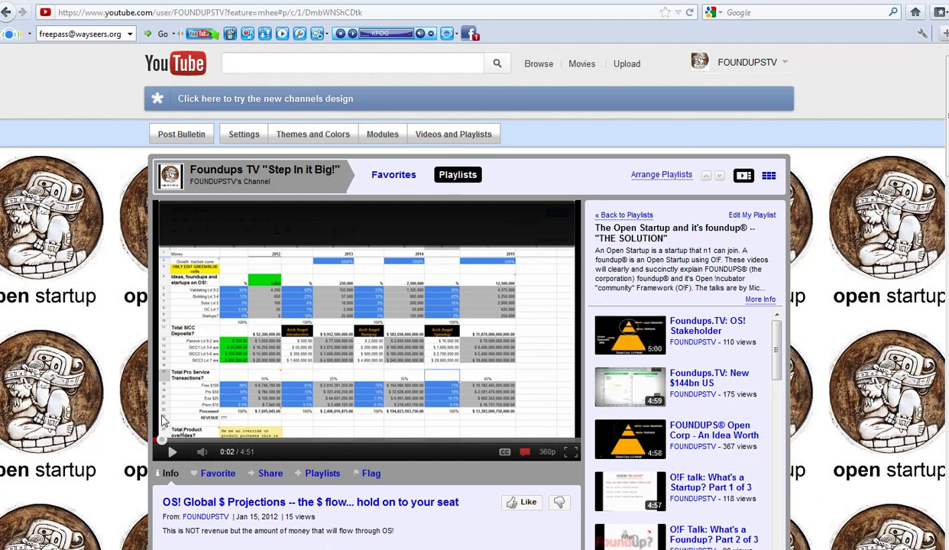
pyautogui.moveTo(778, 353); pyautogui.dragTo(778, 389)
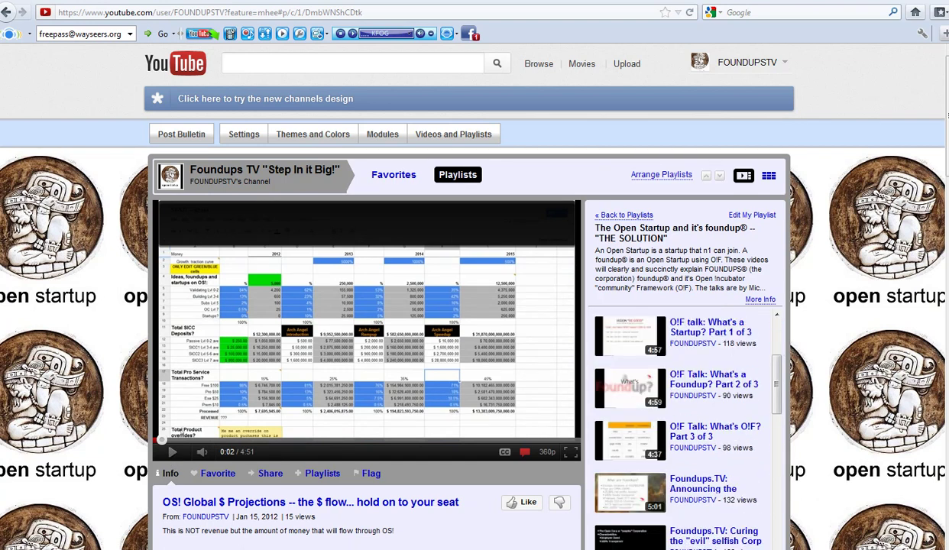